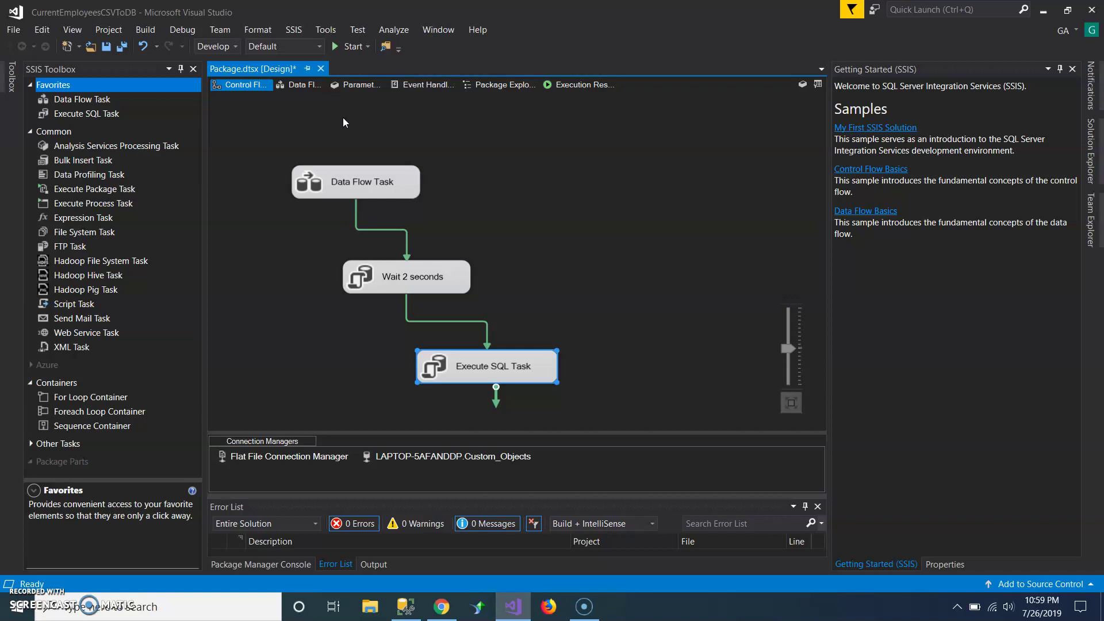
click(490, 184)
click(372, 228)
click(306, 171)
click(302, 276)
drag(302, 276, 324, 302)
- Review the components inside the Data Flow Task and the file settings of the Flat File Connection Manager
double_click(357, 182)
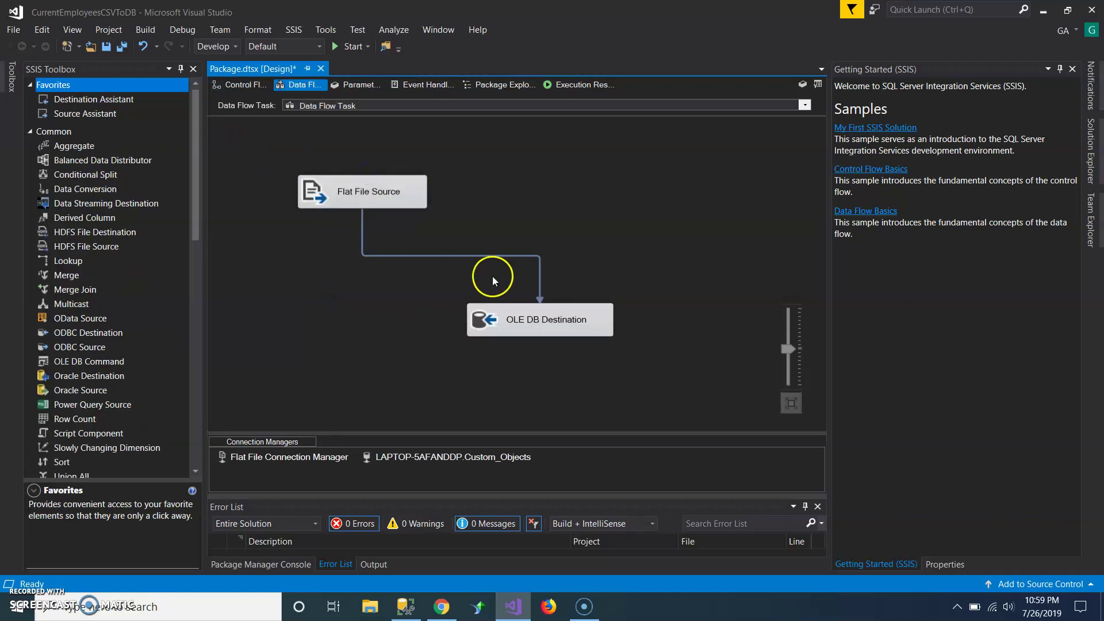
click(233, 85)
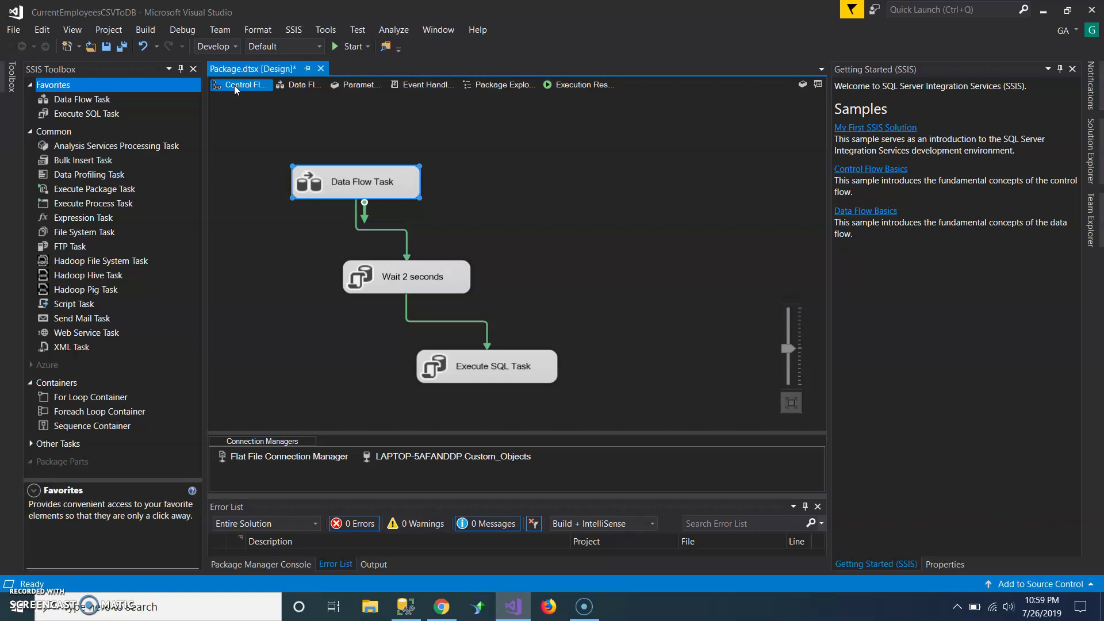
click(303, 457)
double_click(302, 457)
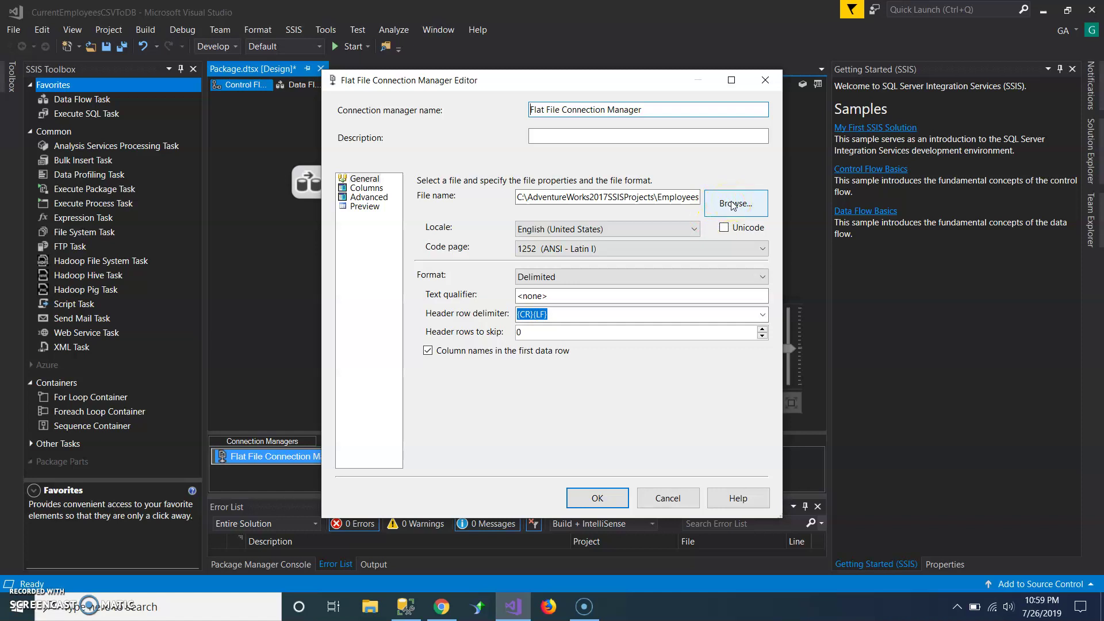
click(661, 501)
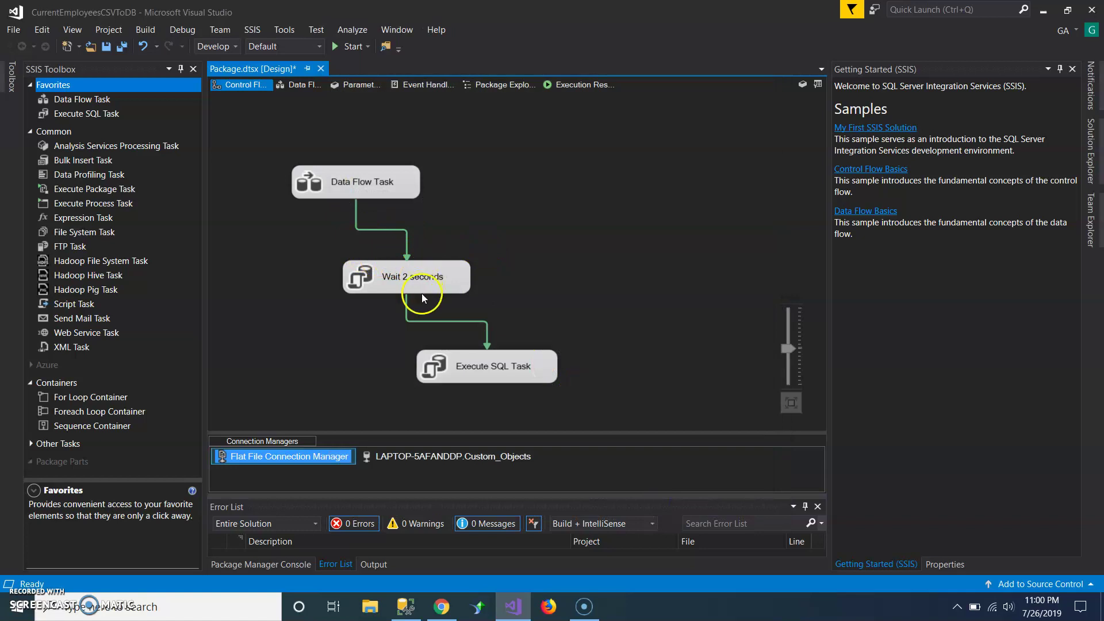
- Examine the connection and general properties of the Wait 2 seconds task, leaving them as they are
click(100, 118)
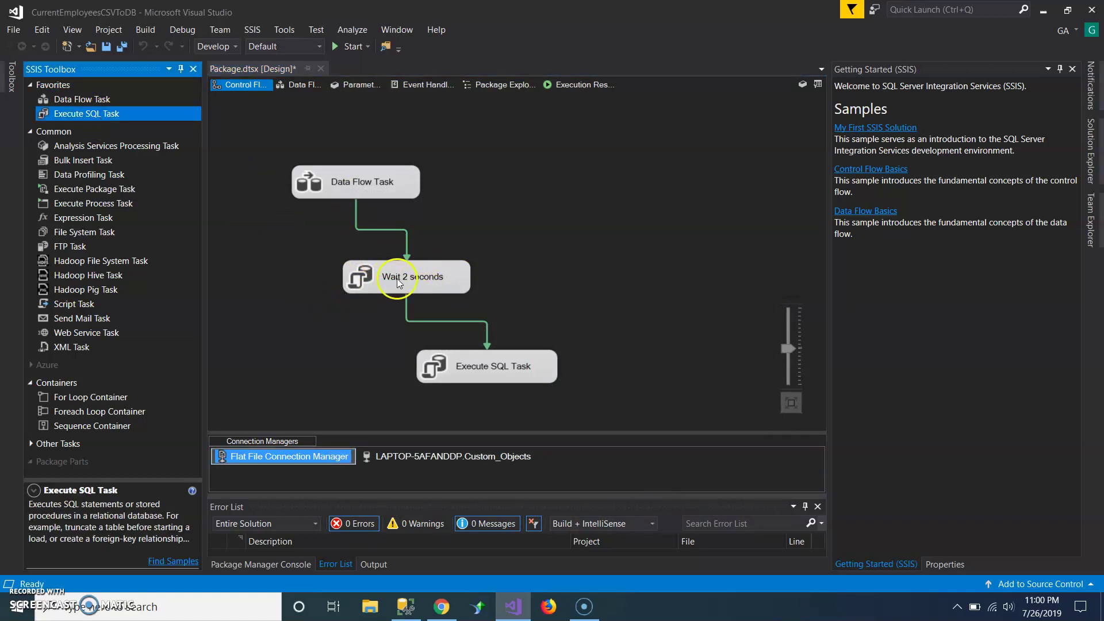
double_click(363, 275)
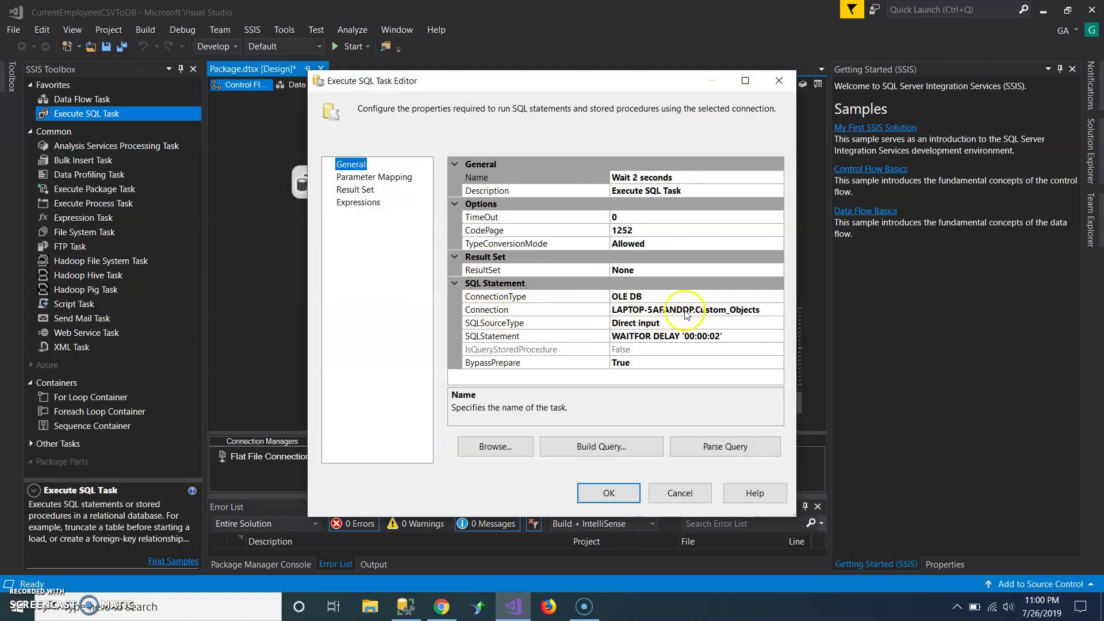
click(684, 310)
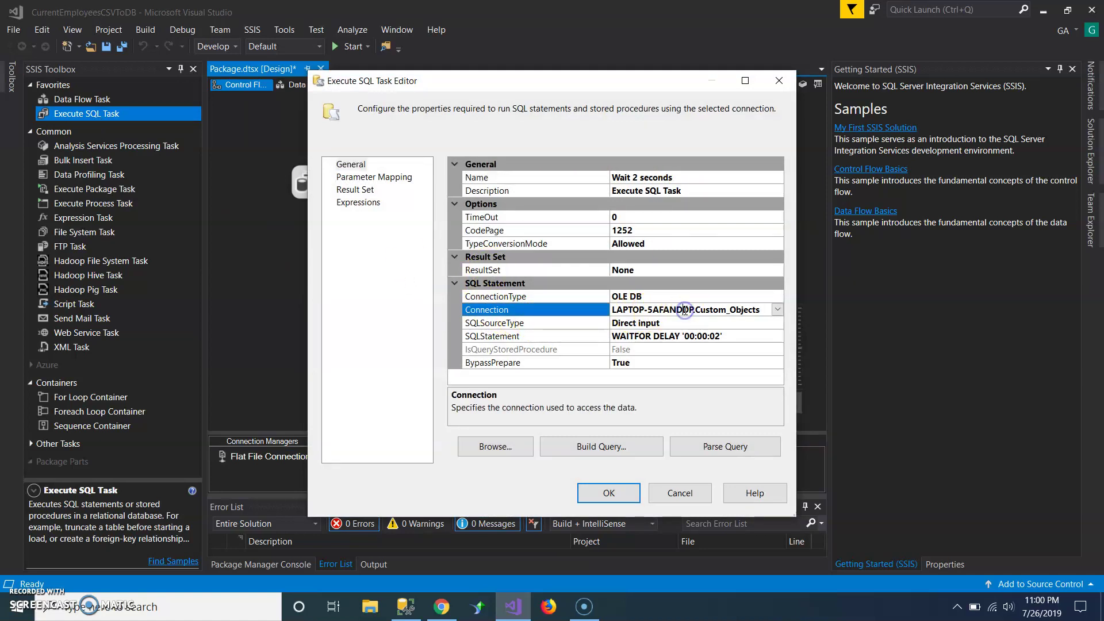
click(760, 316)
click(524, 141)
drag(444, 81, 653, 56)
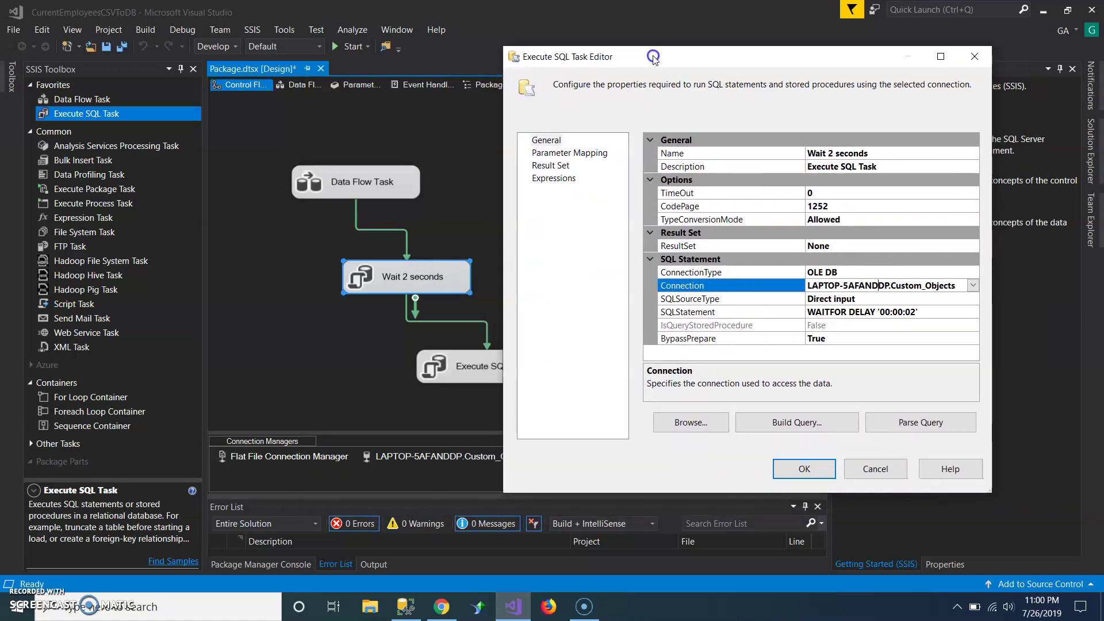
click(452, 179)
click(446, 331)
click(875, 469)
click(442, 147)
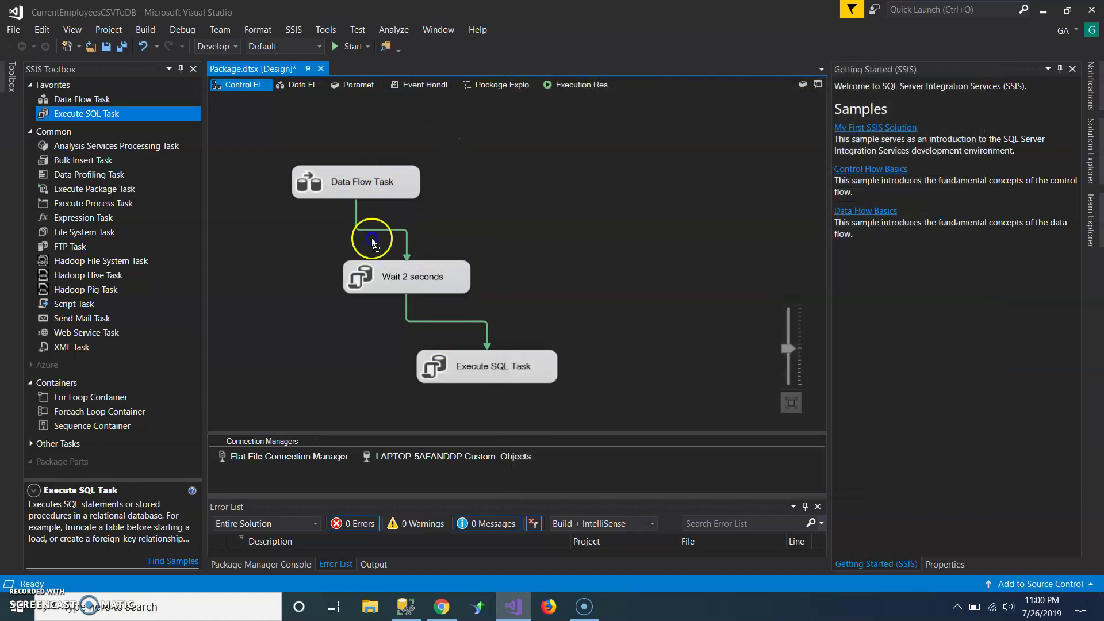
drag(583, 405, 264, 131)
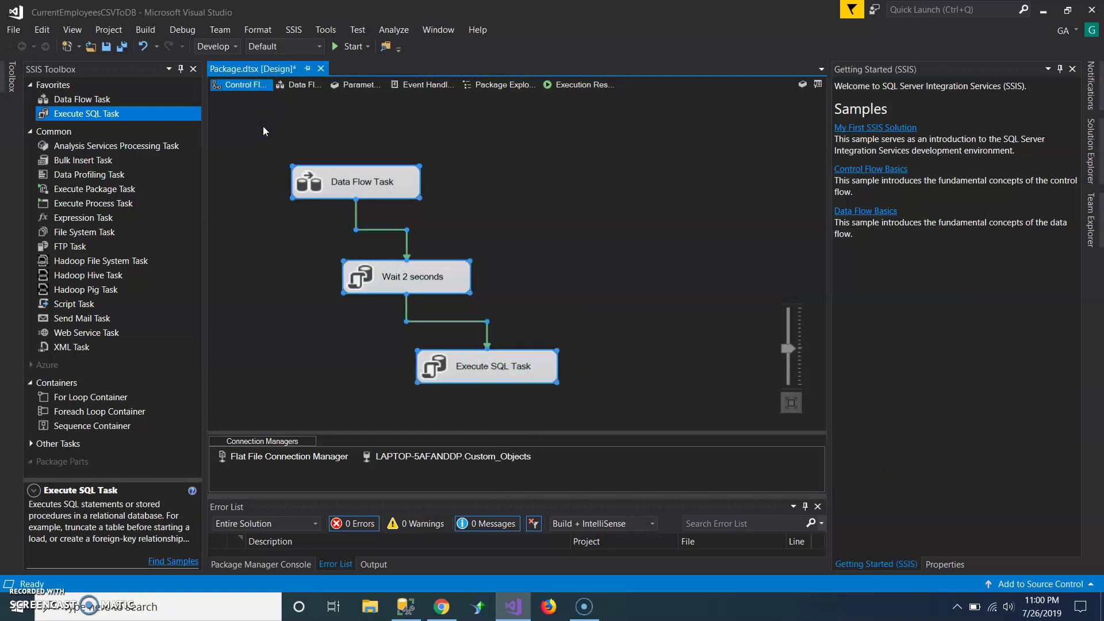
click(503, 222)
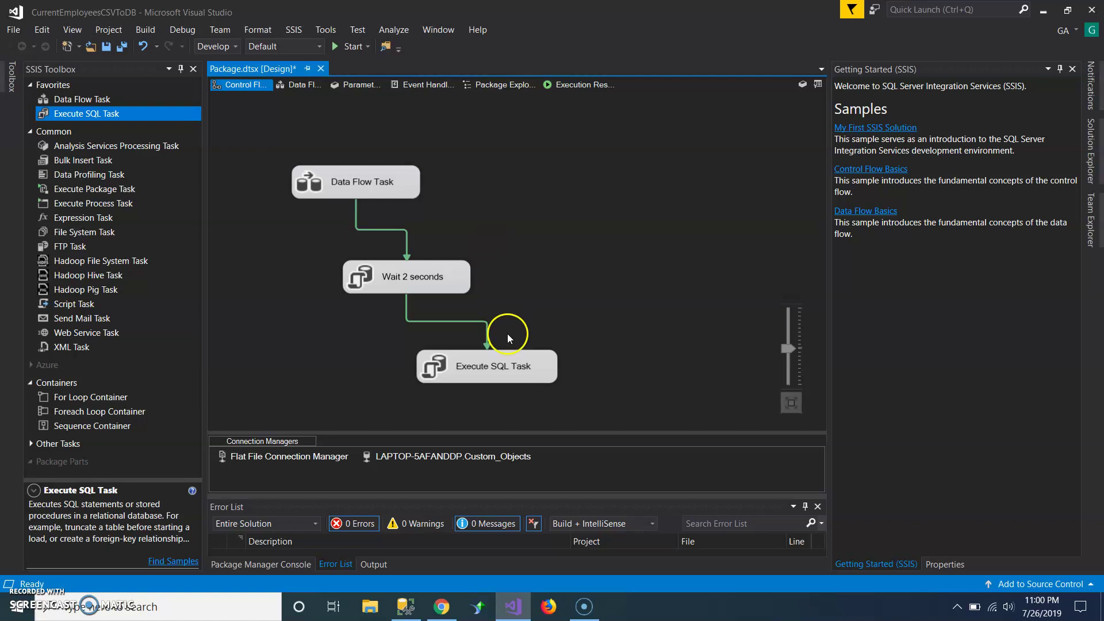
- Inspect the full SQL statement of the Wait 2 seconds task in its query editor
double_click(401, 280)
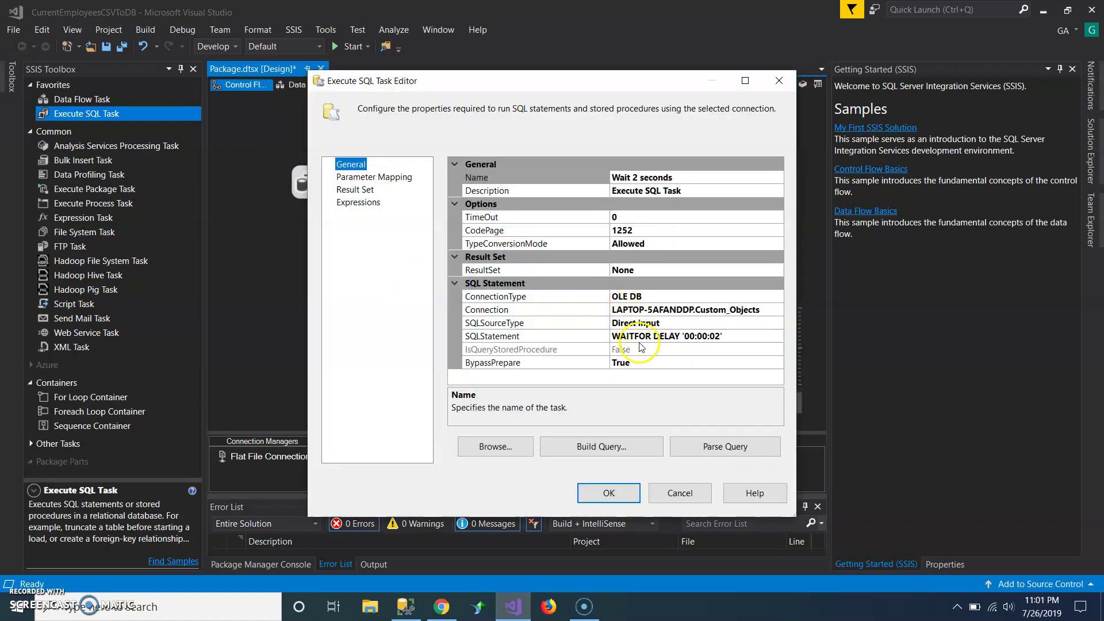
click(656, 338)
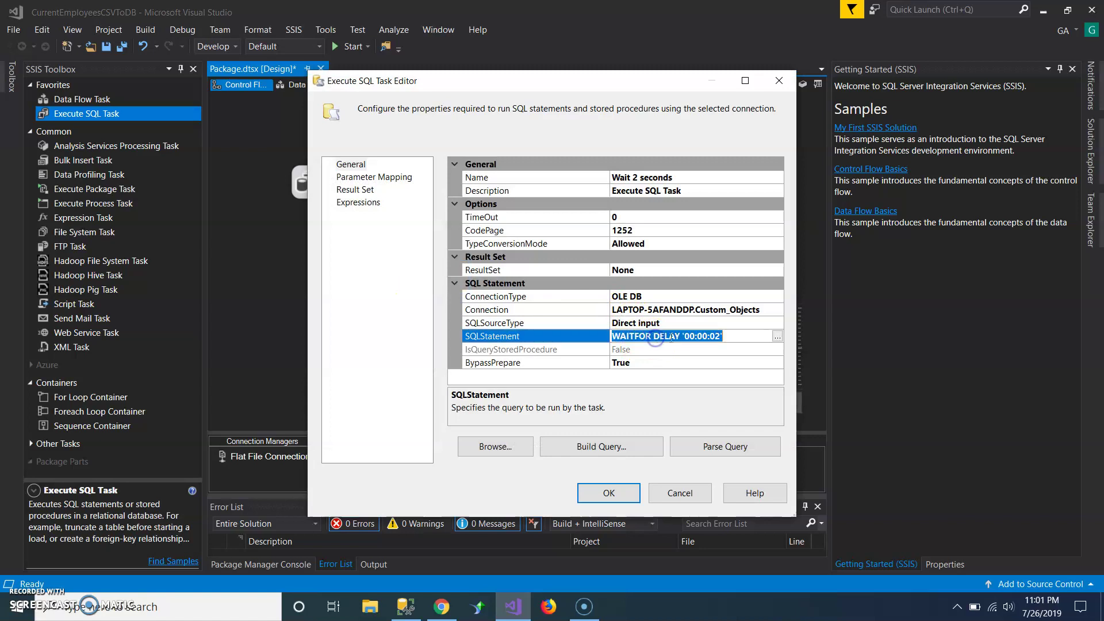
click(777, 336)
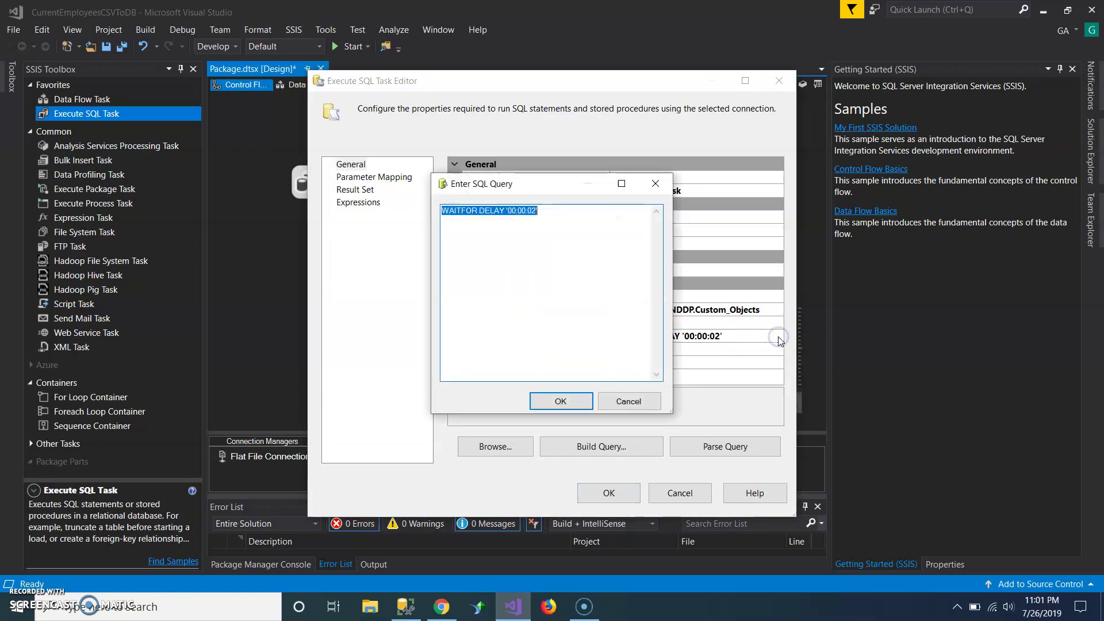
click(583, 227)
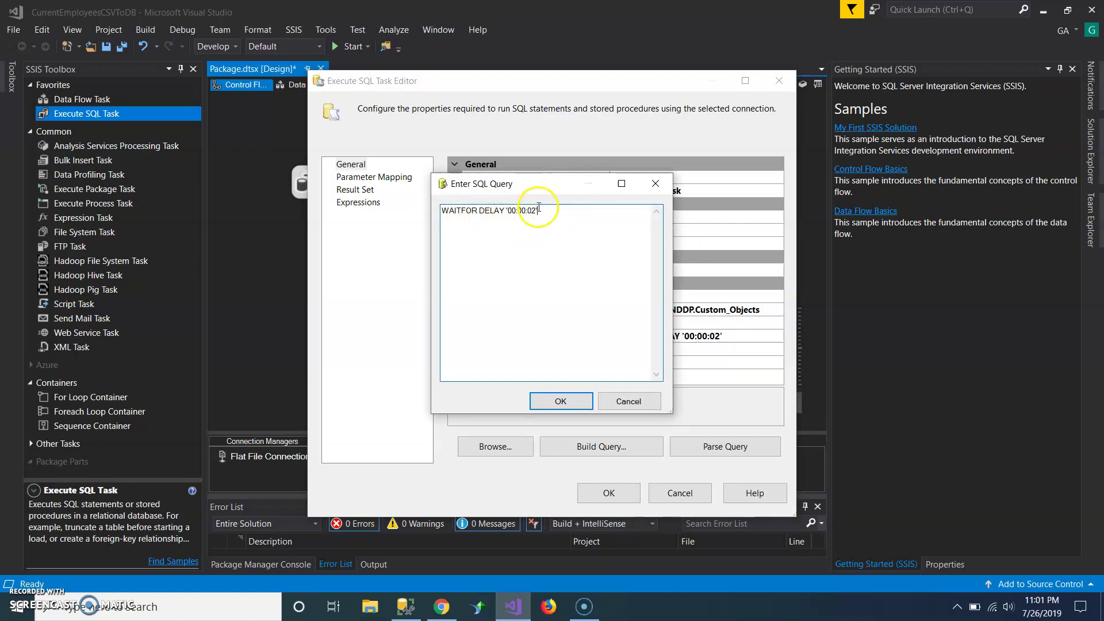
click(512, 210)
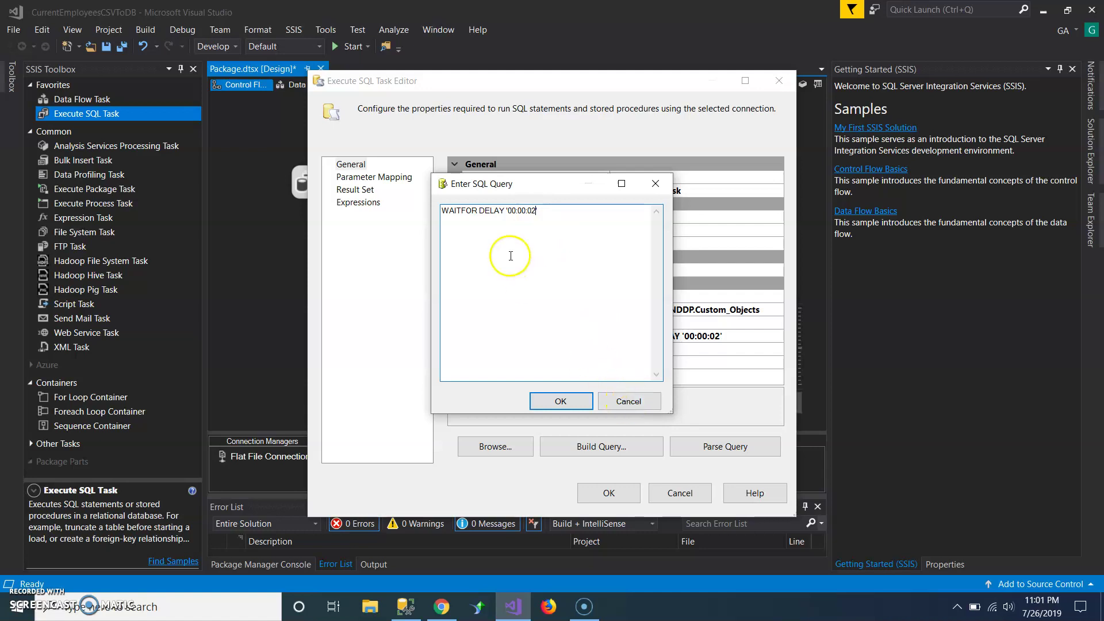
click(625, 405)
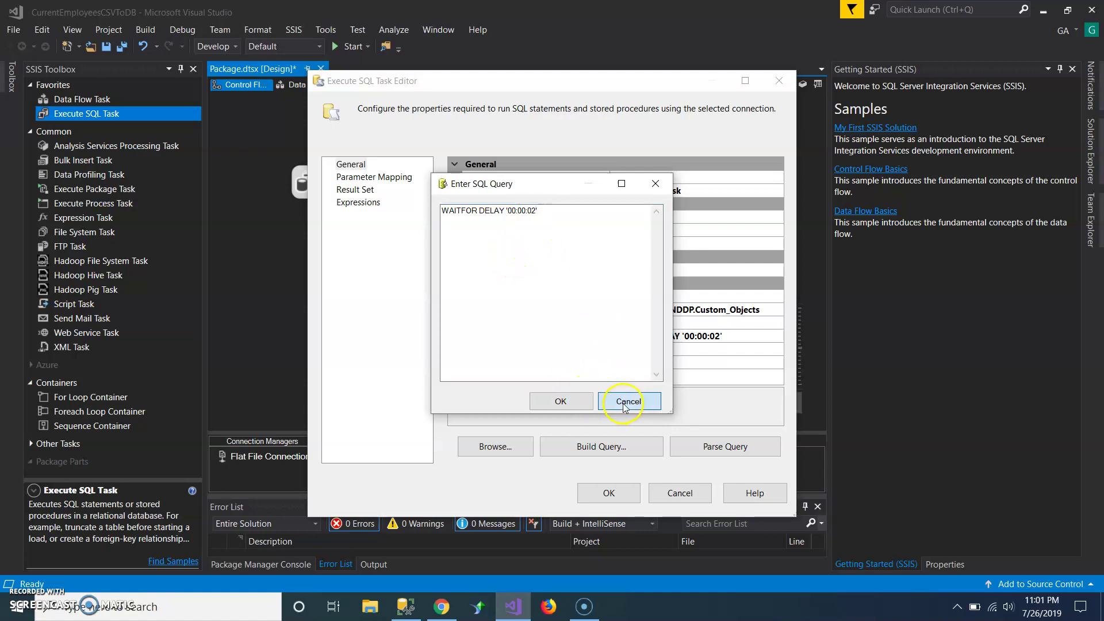
click(633, 493)
click(632, 493)
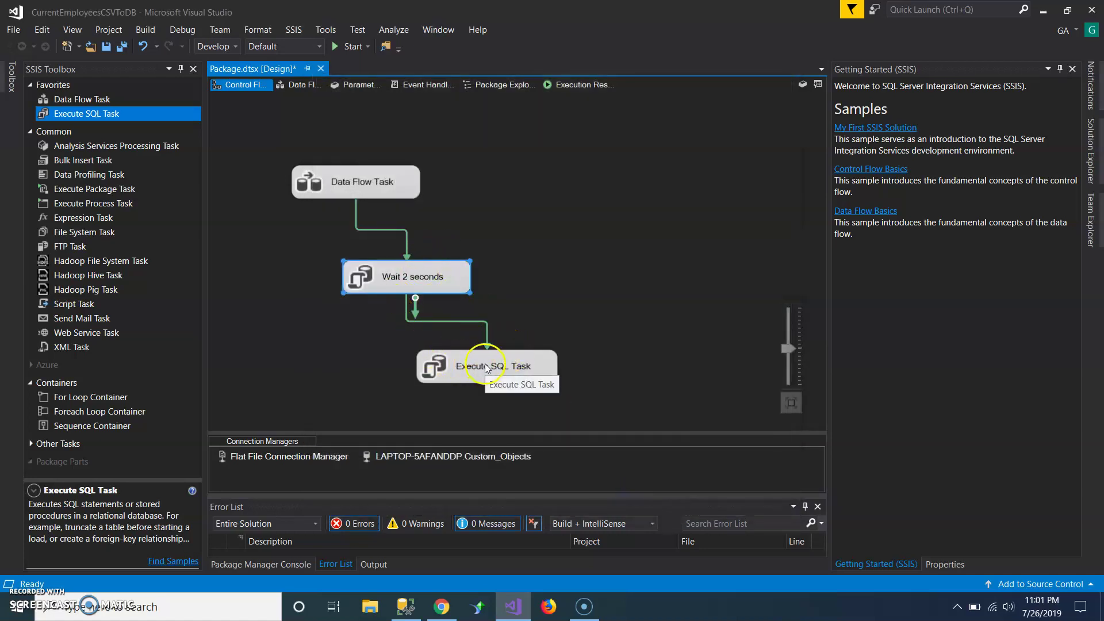
- Check the final Execute SQL Task's connection and SQL statement against the SendEmail query in SQL Server Management Studio
double_click(453, 380)
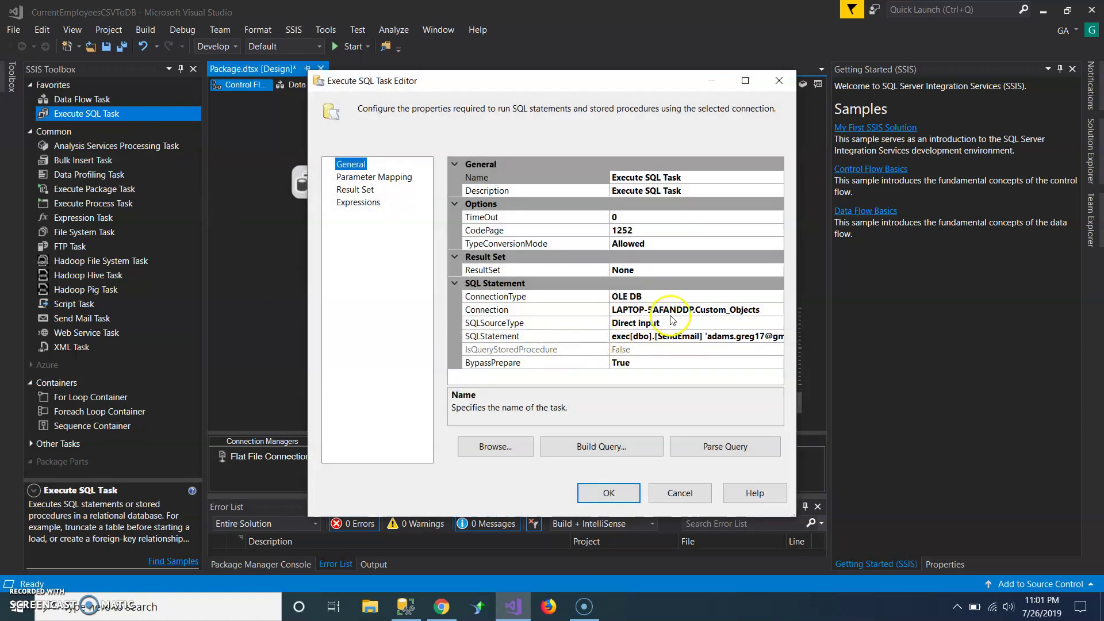
click(707, 310)
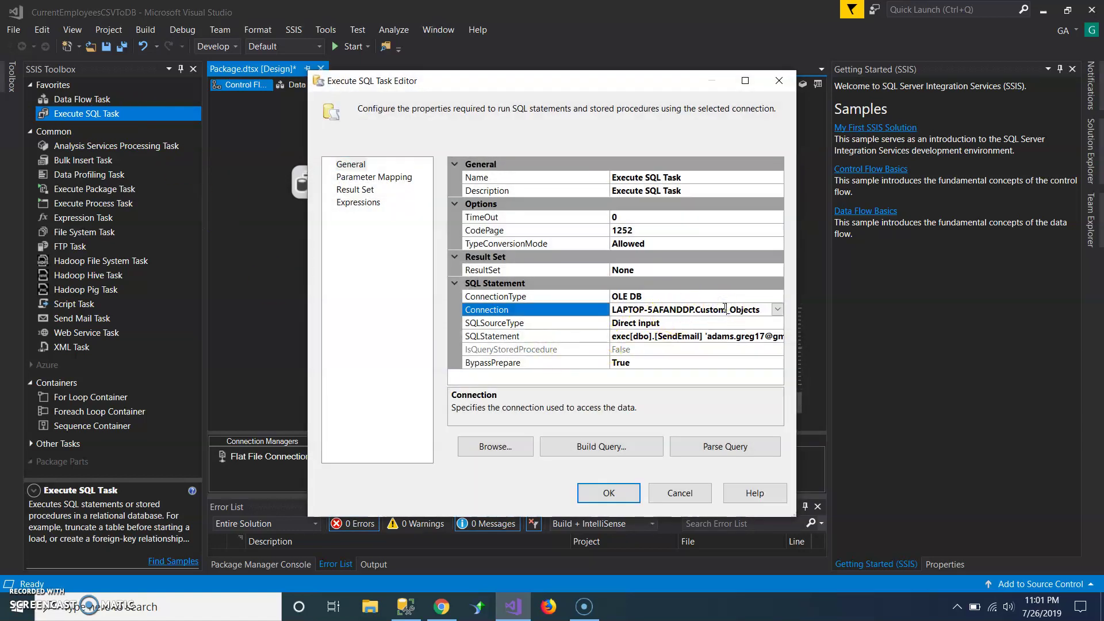
click(683, 338)
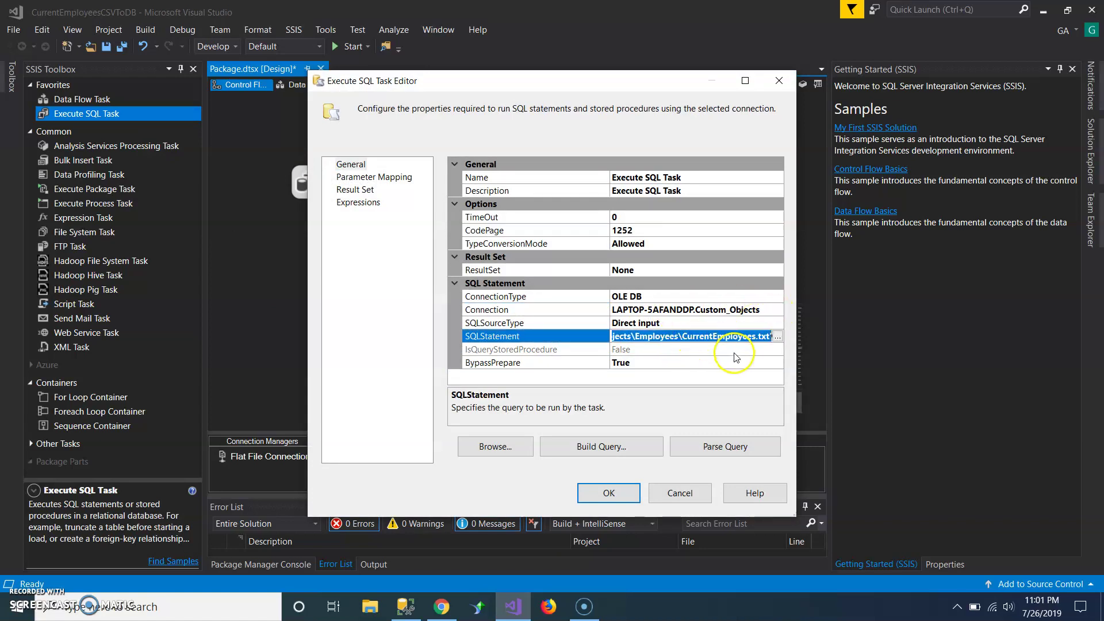
click(405, 605)
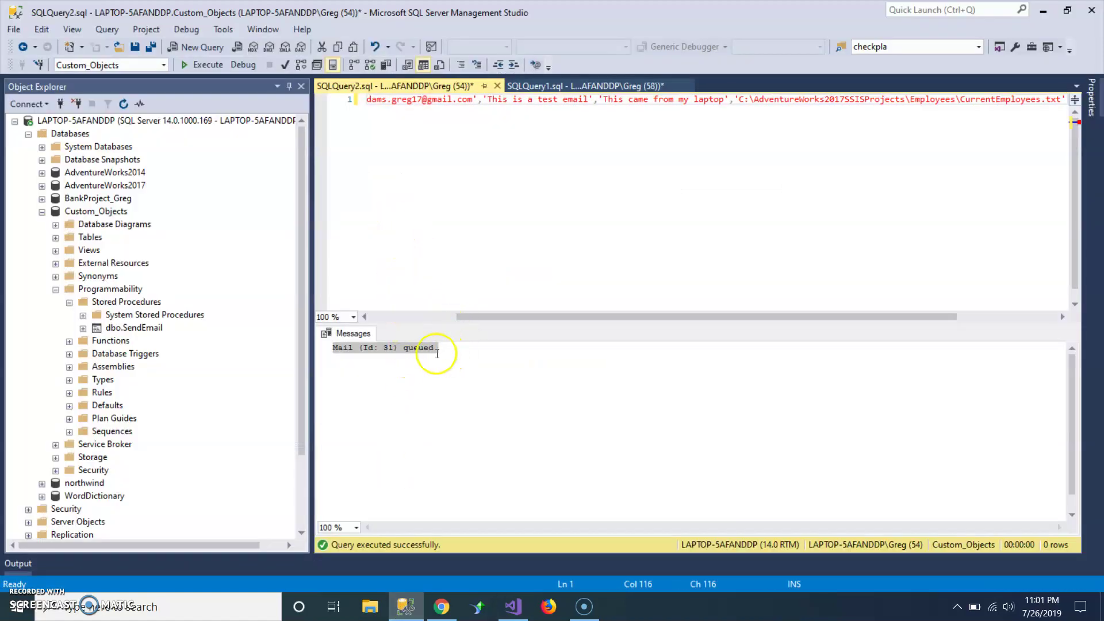
click(417, 317)
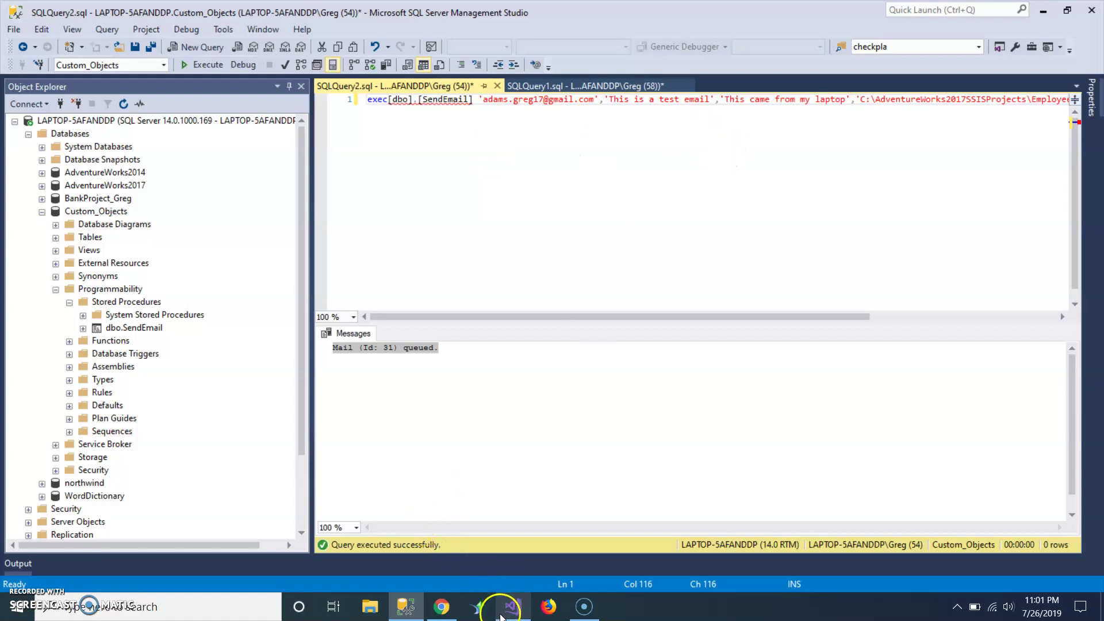
click(519, 610)
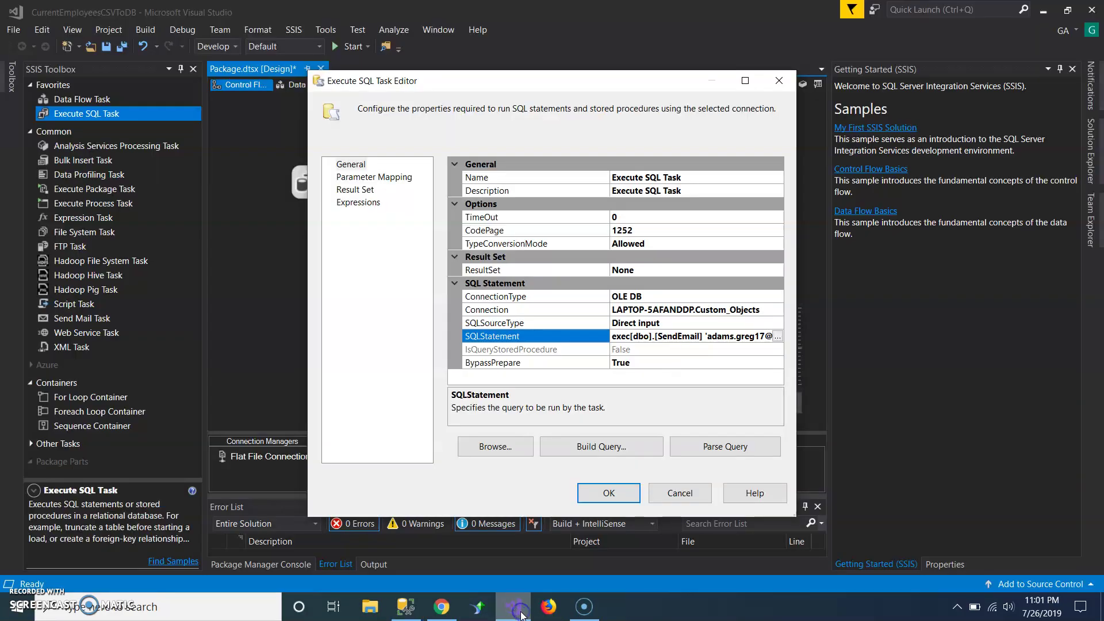
click(609, 493)
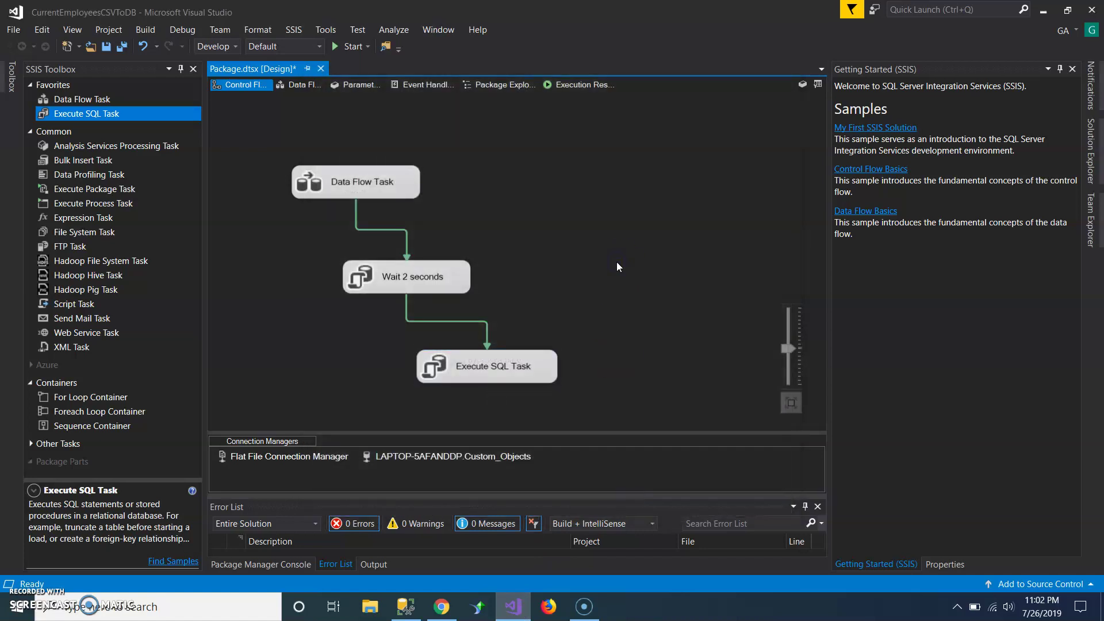
- Run the package and check the execution status of its control flow tasks
click(353, 45)
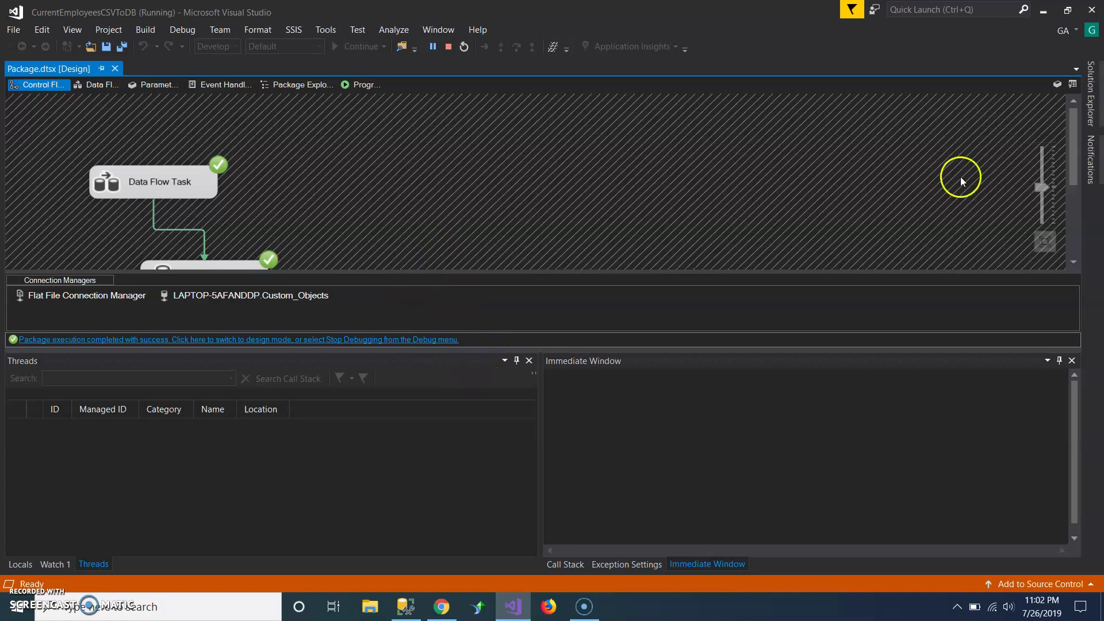
mouse_move(1076, 133)
mouse_down()
mouse_move(1075, 196)
mouse_move(1075, 137)
mouse_move(1076, 147)
mouse_up()
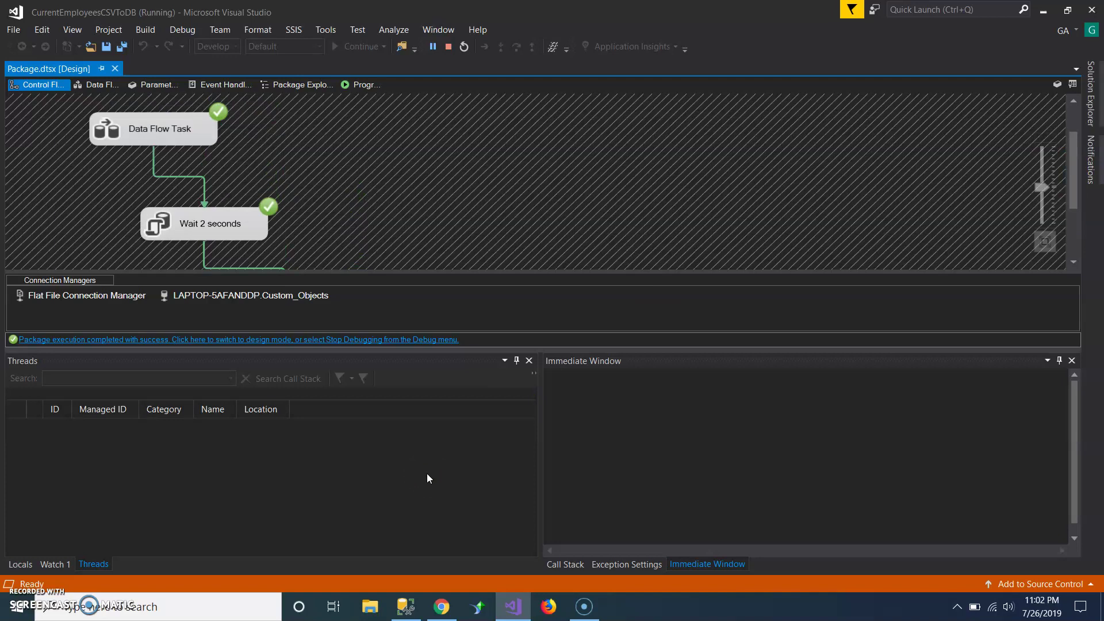
- Switch to Gmail in Chrome, open the newest "This is a test email" message and view its CurrentEmployees.txt attachment
click(441, 606)
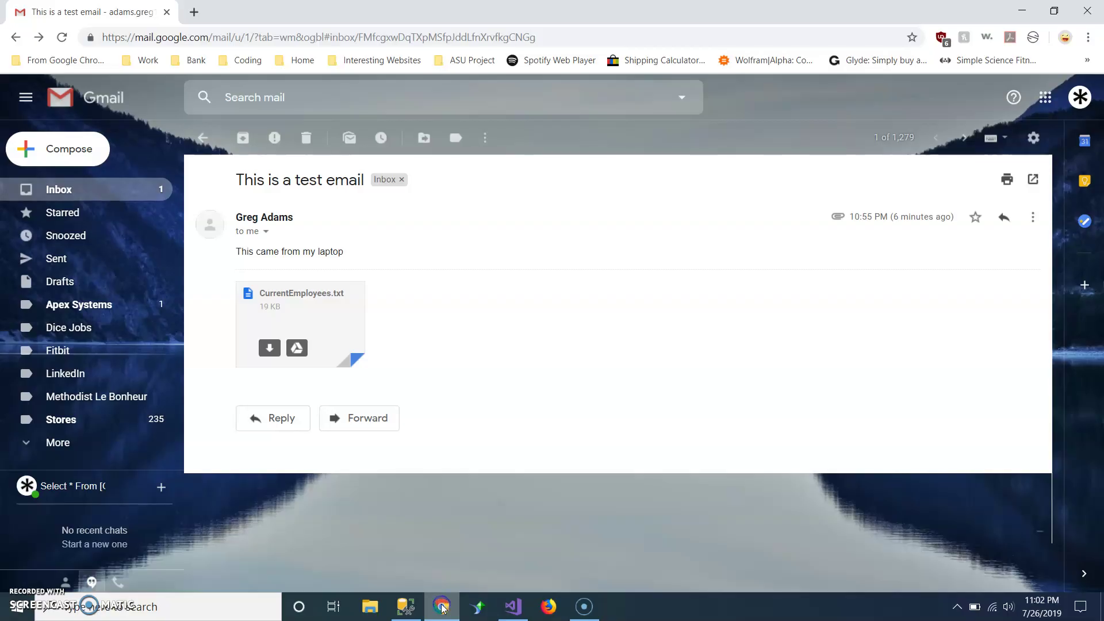
click(58, 187)
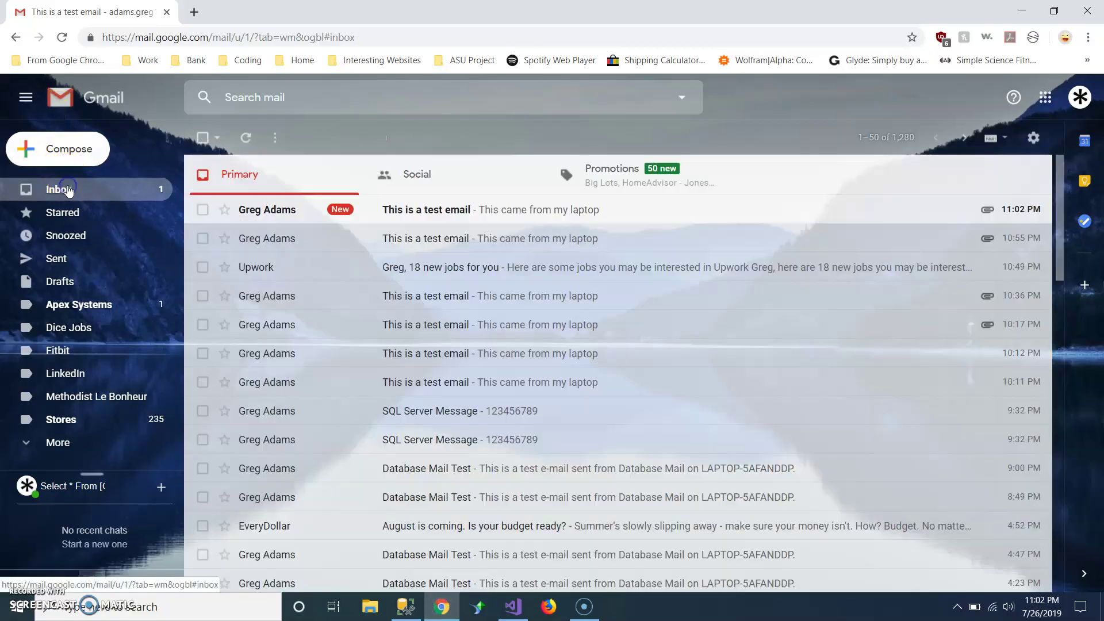
click(259, 209)
mouse_move(298, 361)
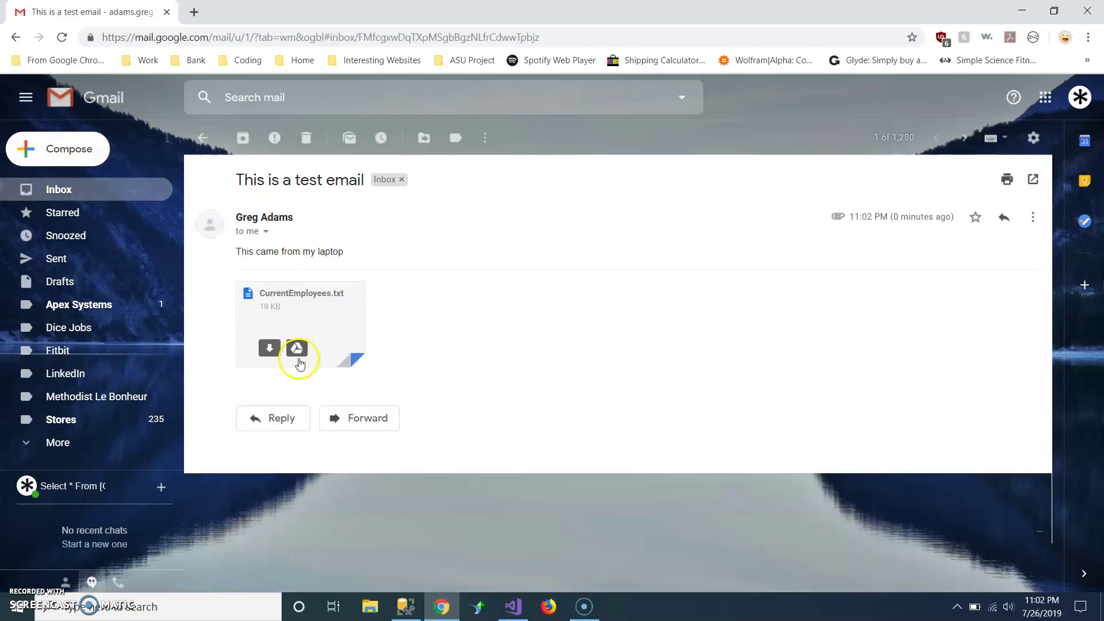
click(315, 306)
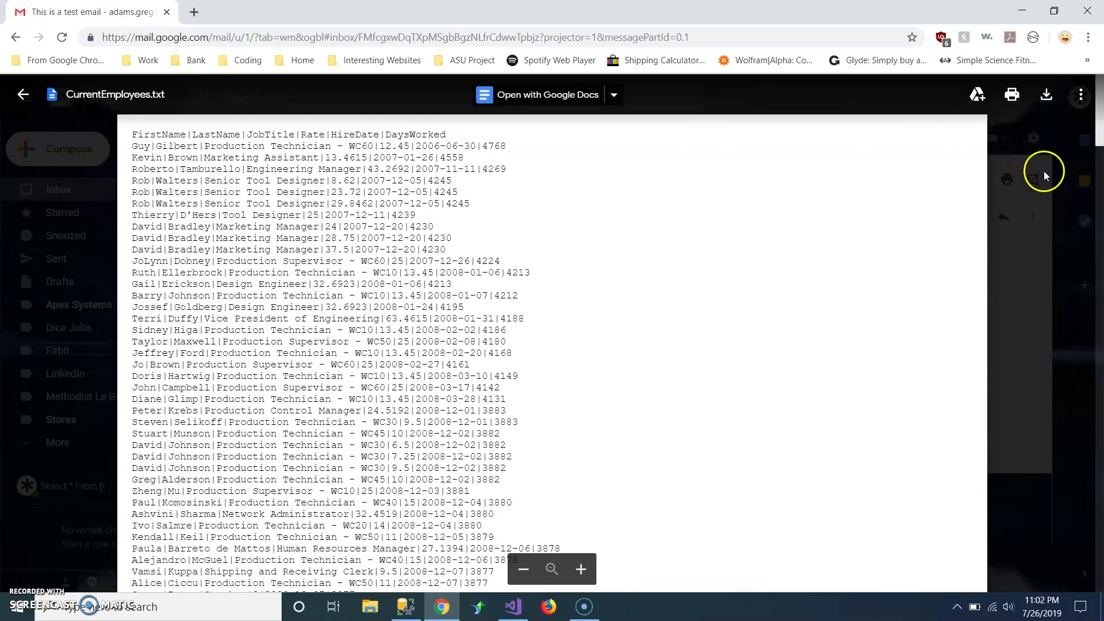
click(1046, 259)
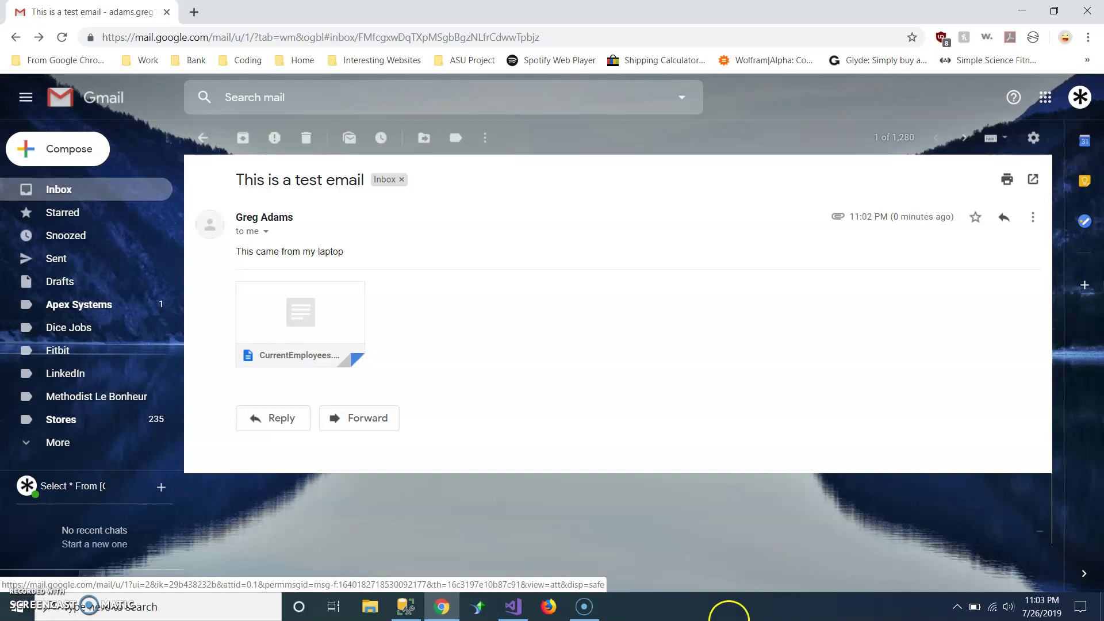
- Switch back to Visual Studio and stop debugging the package to return to design mode
click(510, 607)
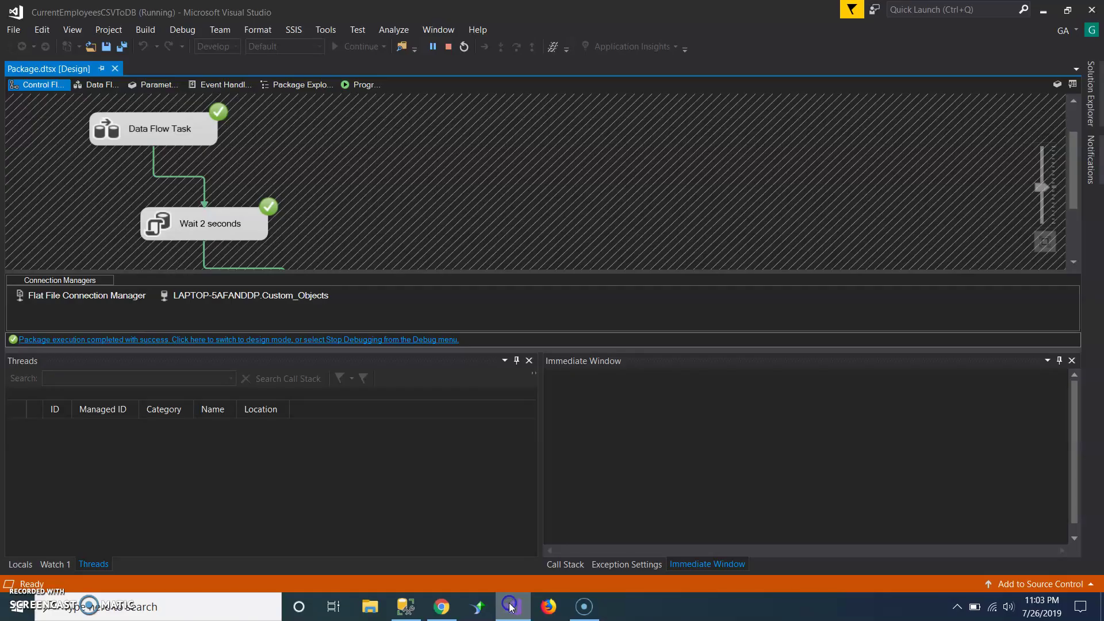
click(447, 46)
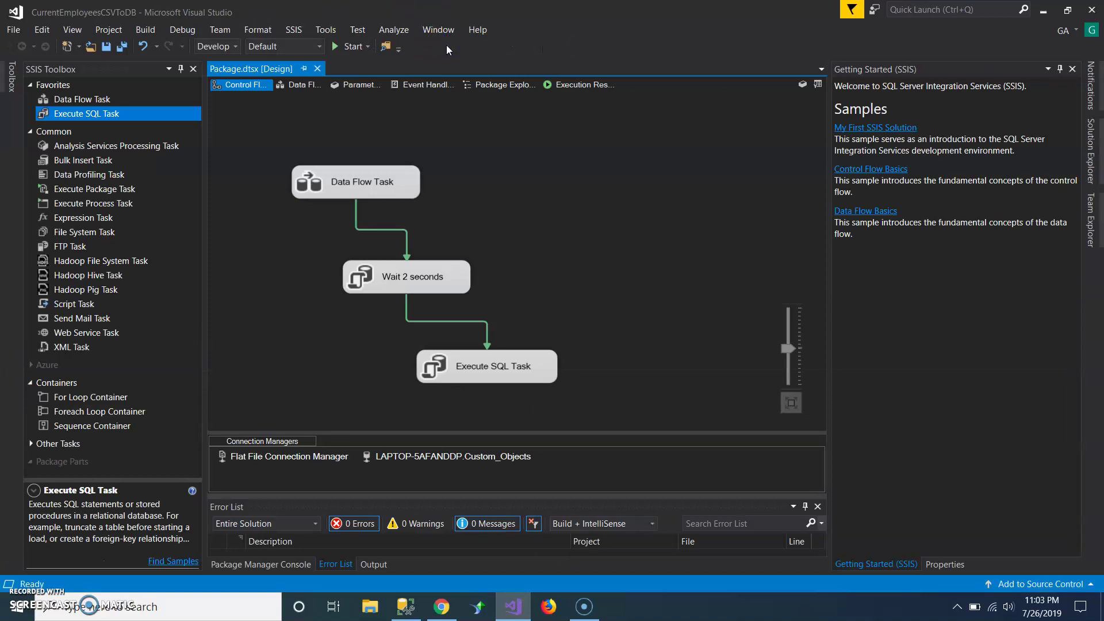